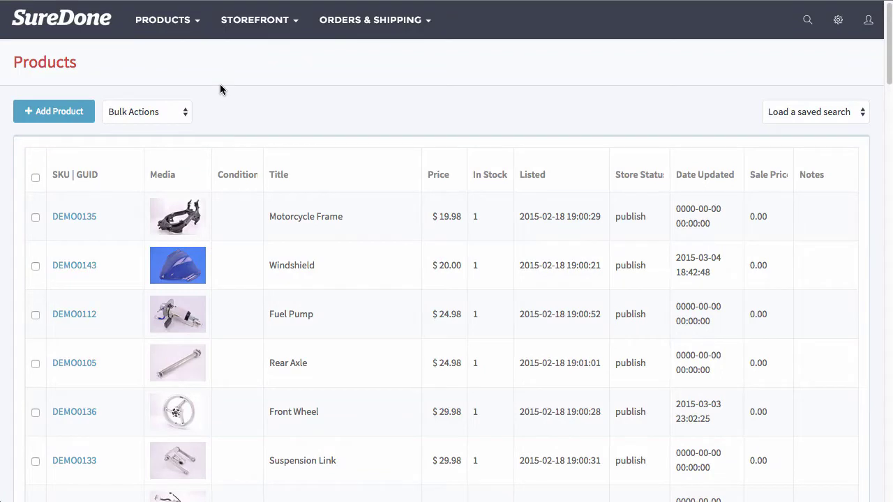
Start adding a new product from the product list.
mouse_move(172, 28)
mouse_move(274, 72)
click(59, 115)
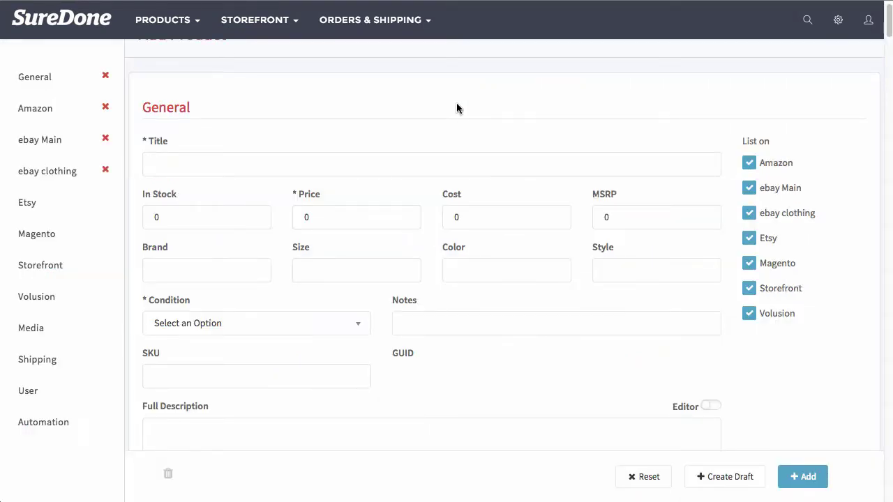
Look through the General, Amazon, ebay Main, ebay clothing and Etsy sections of the new product form.
scroll(56, 104, up, 1)
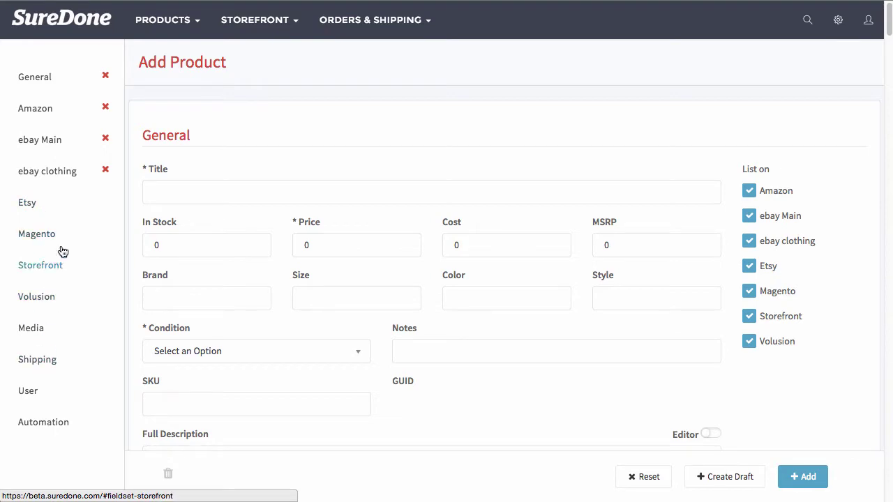
click(42, 109)
click(40, 141)
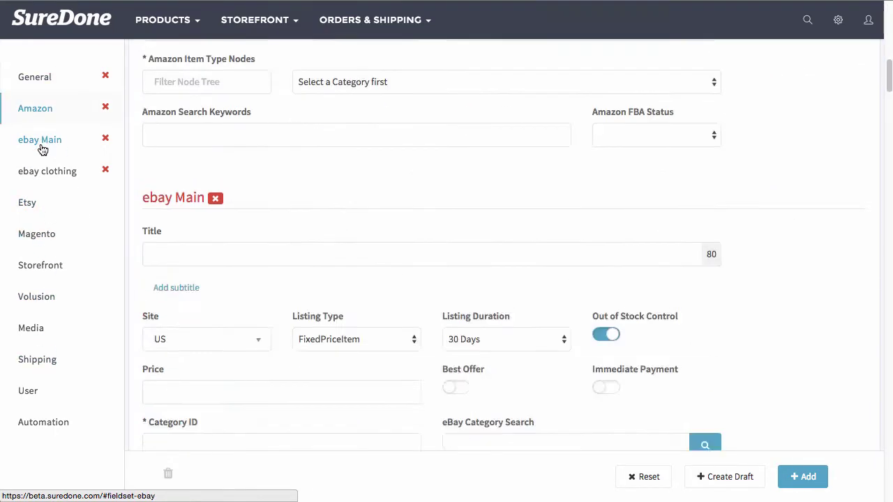
click(43, 178)
click(30, 205)
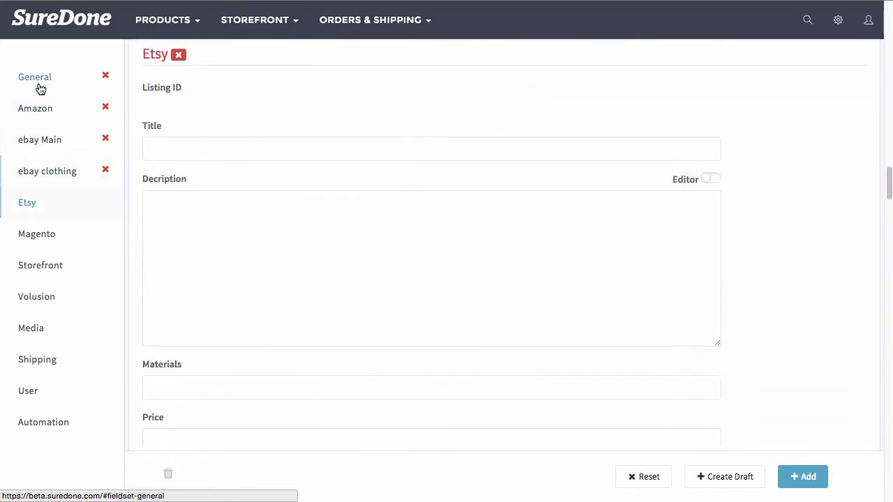
click(39, 80)
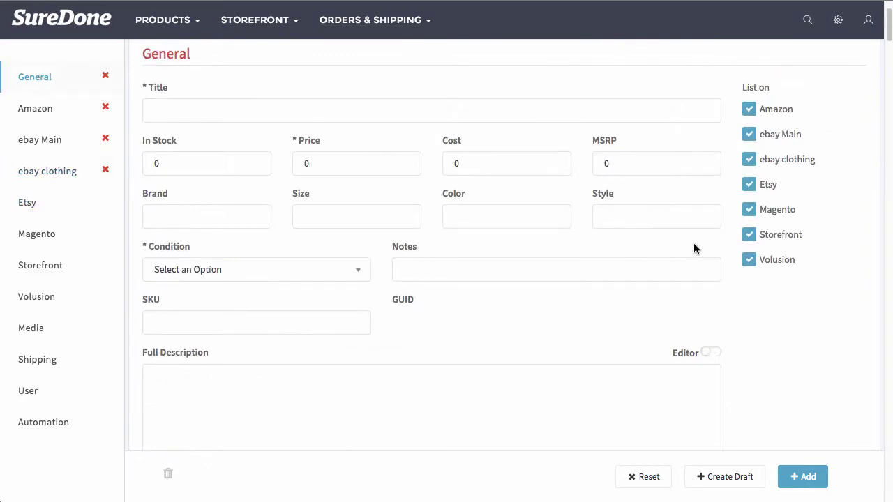
scroll(742, 346, down, 10)
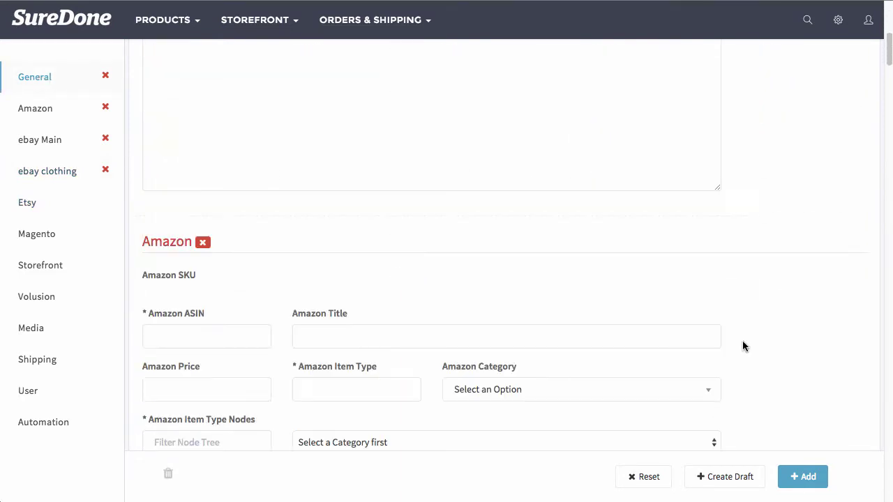
scroll(743, 342, down, 1)
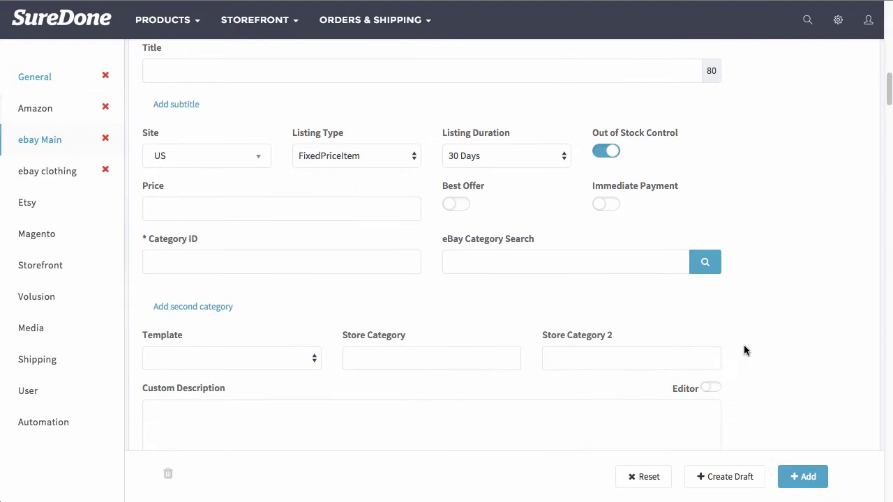
Add the product and check which further actions are available for it.
click(801, 475)
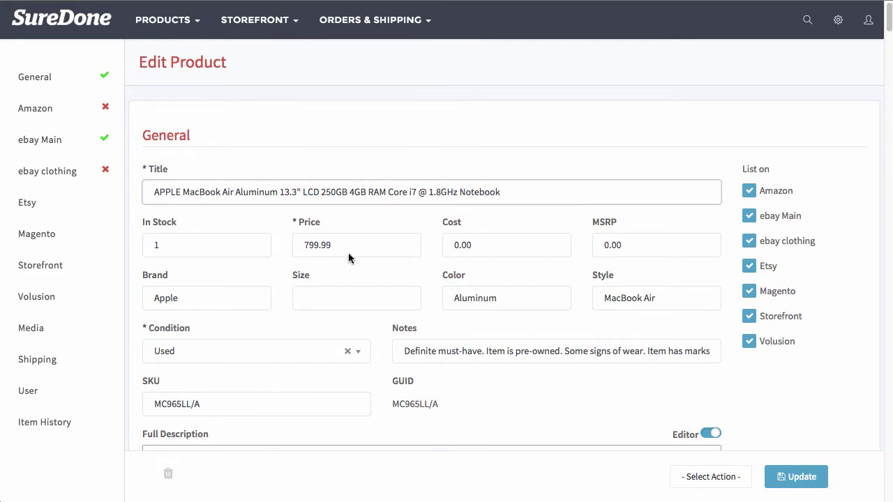
click(734, 480)
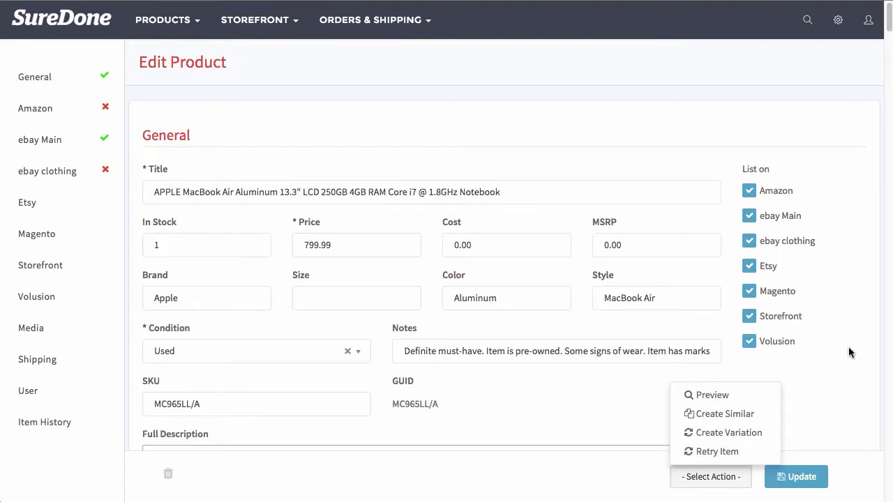
click(849, 346)
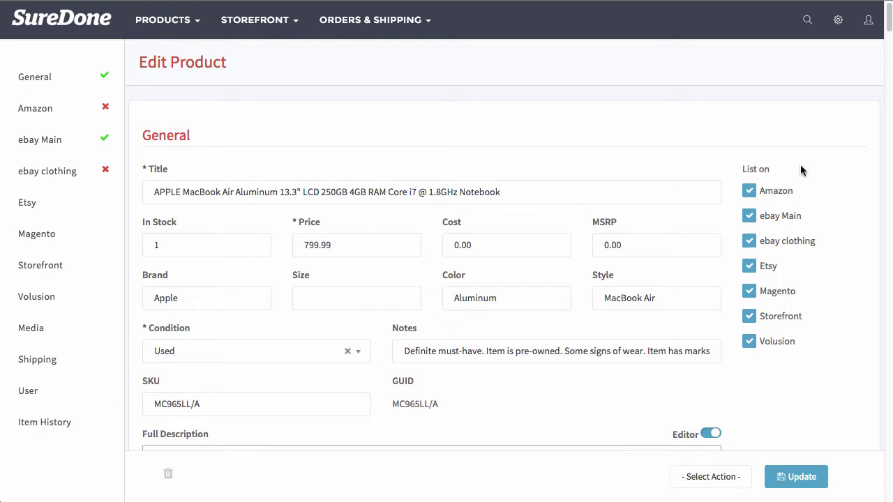
Exclude ebay clothing and Etsy from the channels the MacBook Air product is listed on.
click(750, 243)
click(749, 267)
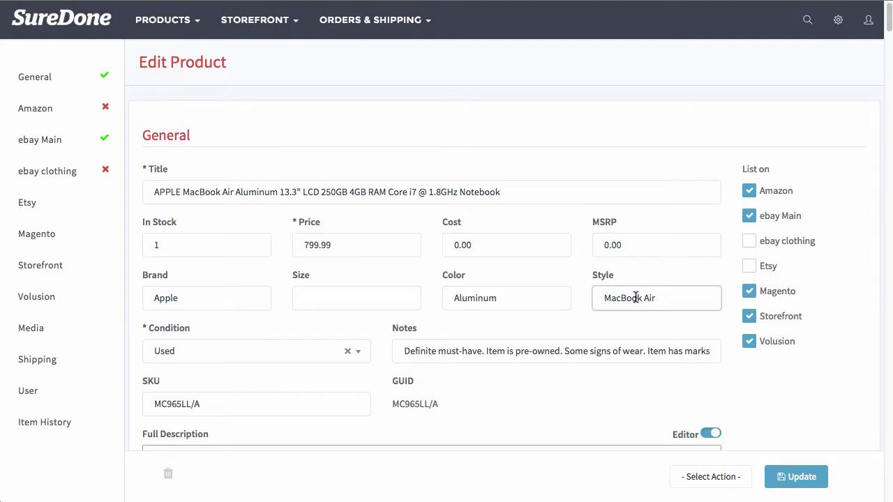
Examine the available condition options and read through the product's full description.
scroll(400, 305, down, 2)
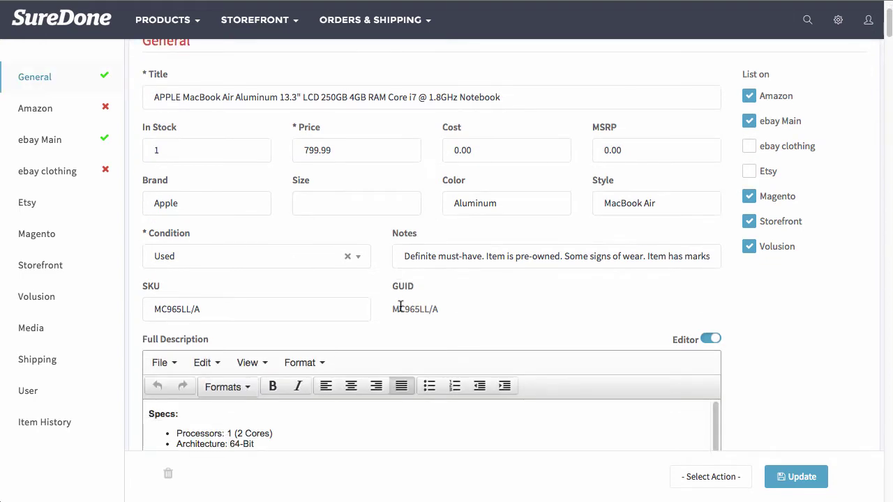
click(357, 258)
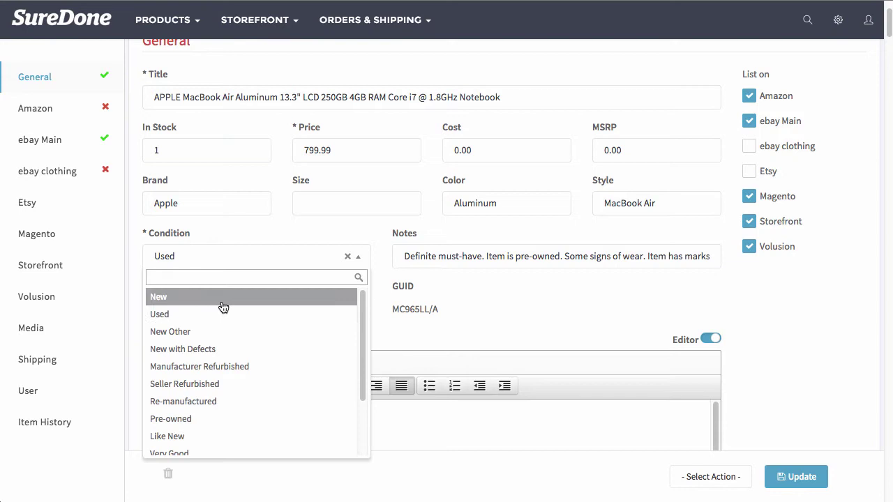
click(482, 309)
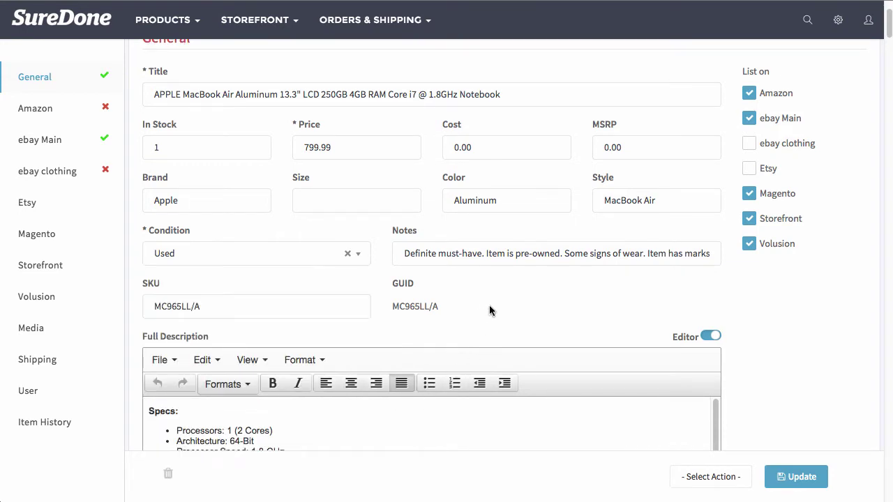
scroll(489, 307, down, 3)
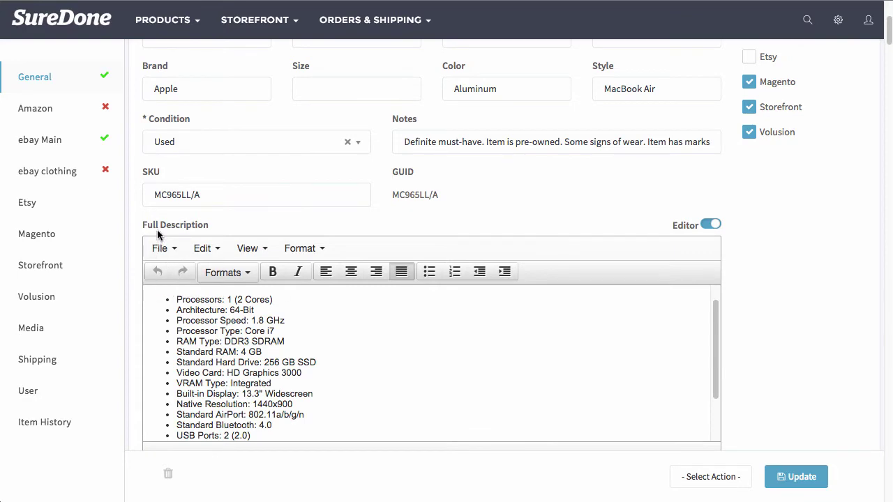
scroll(410, 384, down, 3)
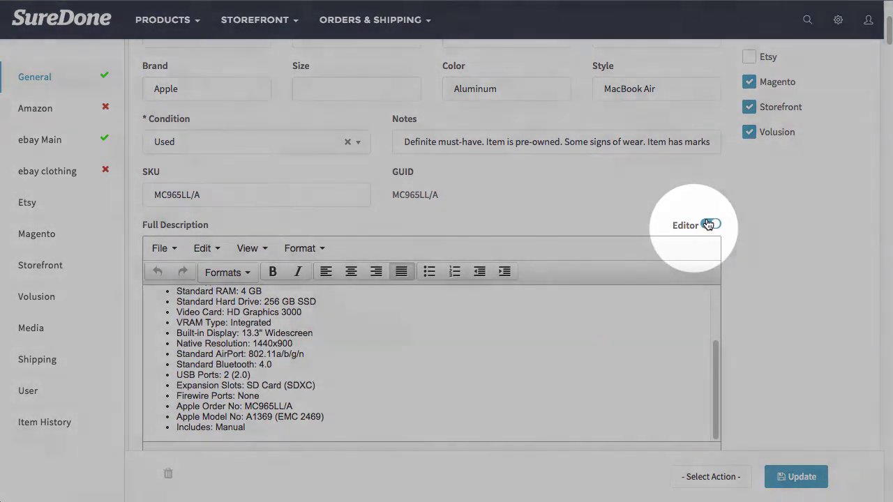
View the full description as HTML source, return it to the visual editor and read through the specs.
click(708, 224)
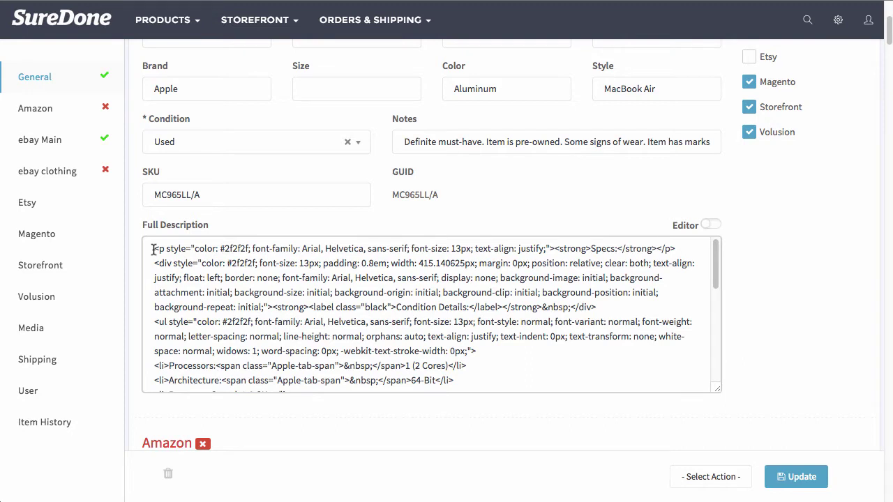
drag(153, 247, 502, 356)
click(502, 356)
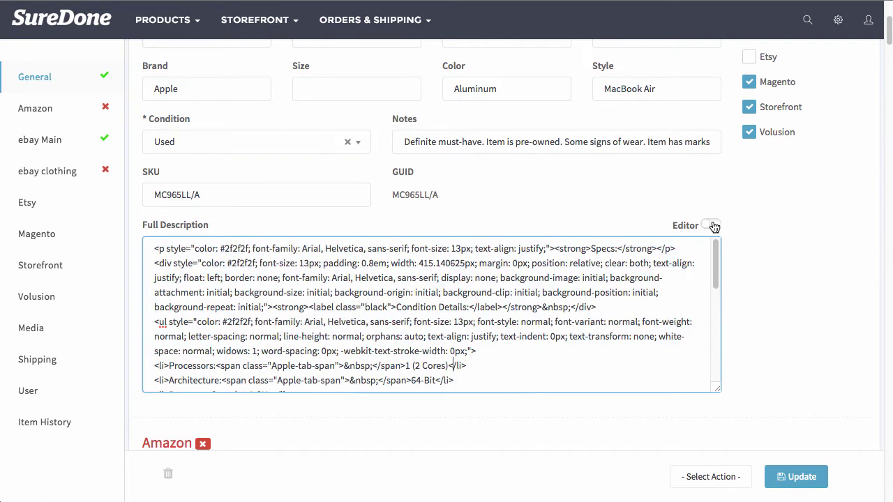
click(711, 226)
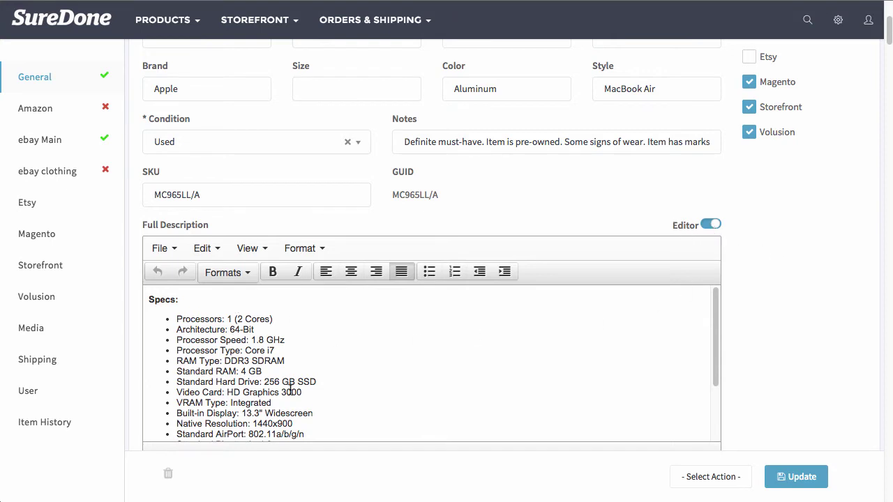
scroll(531, 362, down, 3)
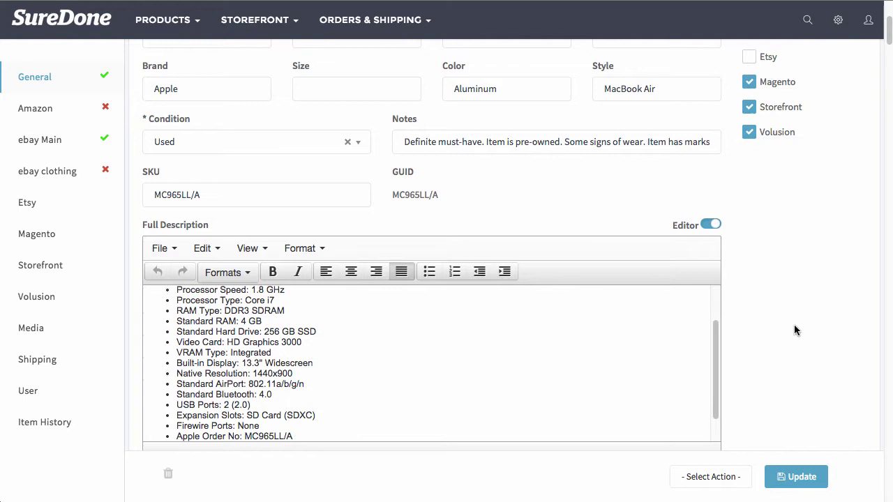
Set the Hard Drive Capacity item specific of the ebay Main listing to 250GB.
scroll(151, 190, down, 10)
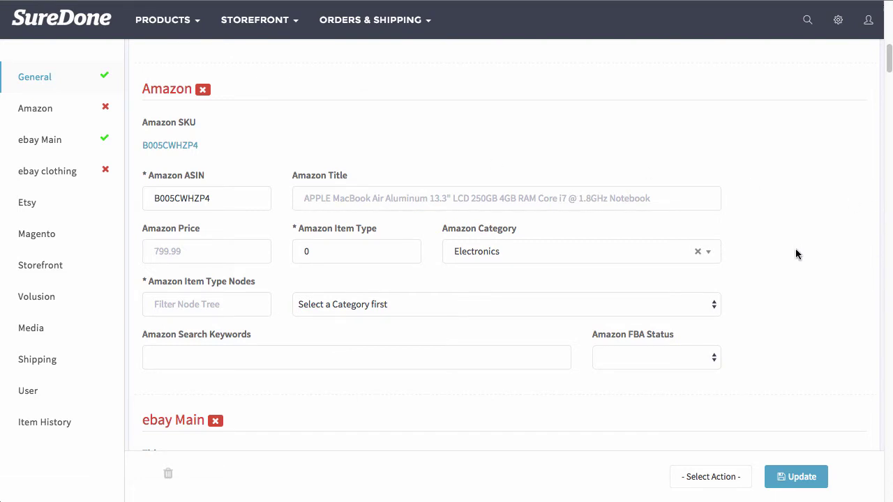
scroll(796, 255, down, 5)
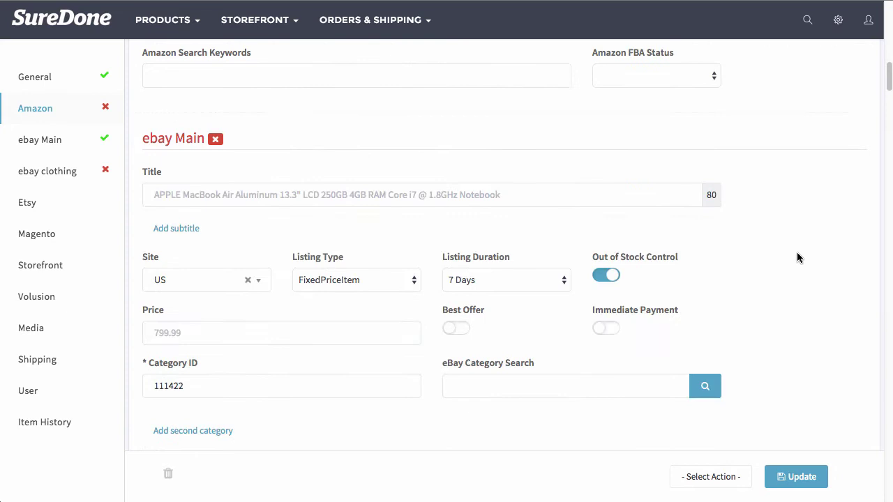
scroll(796, 256, down, 1)
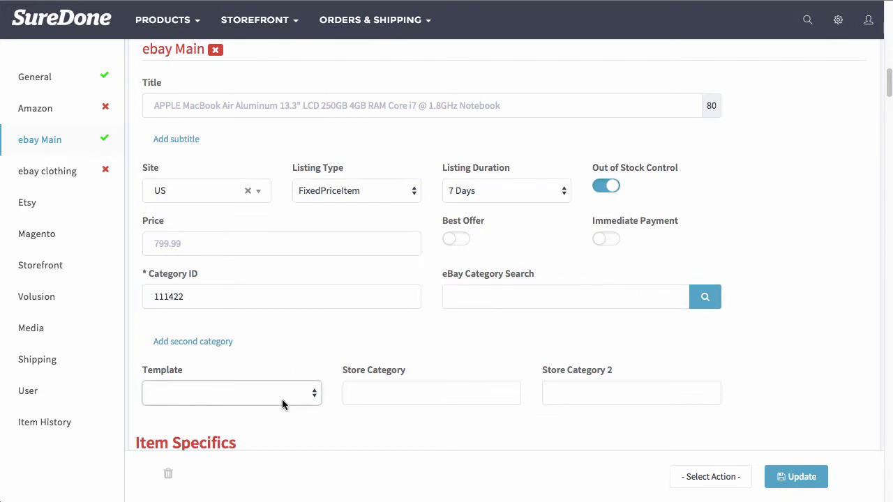
scroll(433, 395, down, 5)
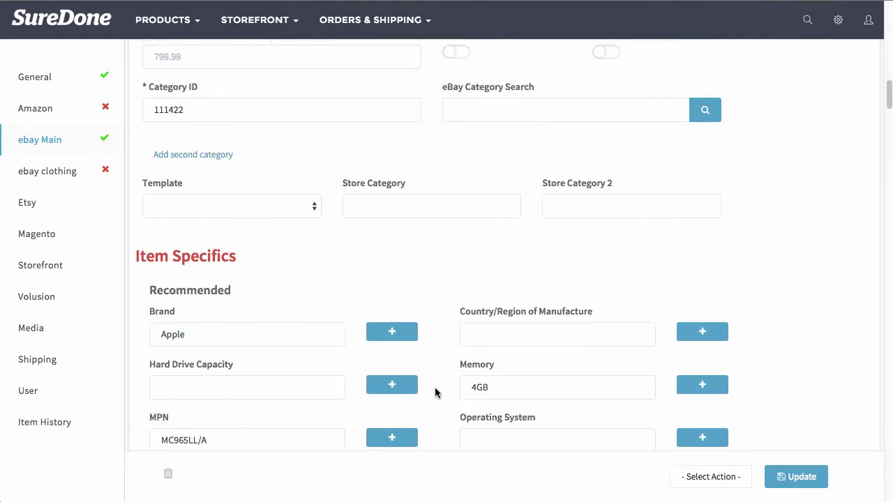
scroll(435, 392, down, 1)
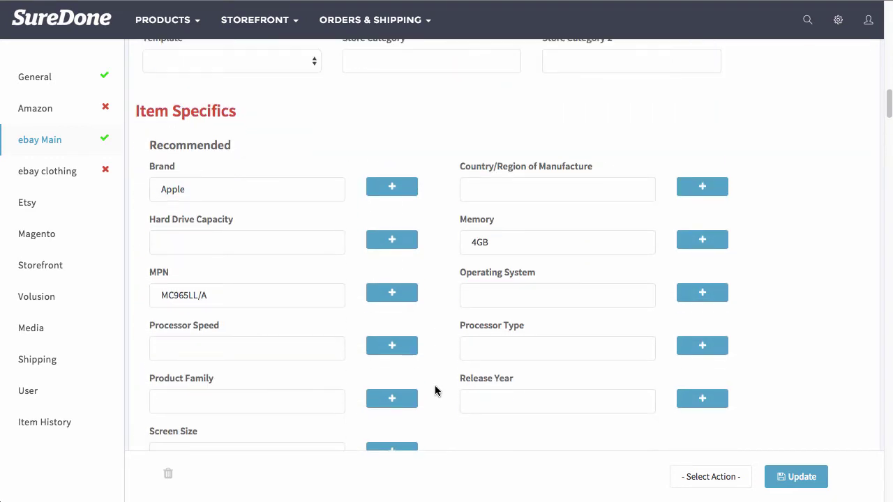
click(219, 247)
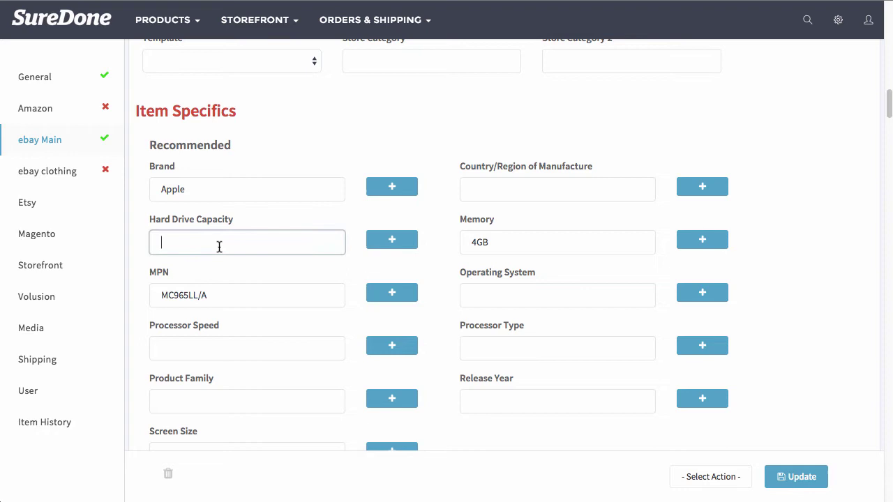
text(25)
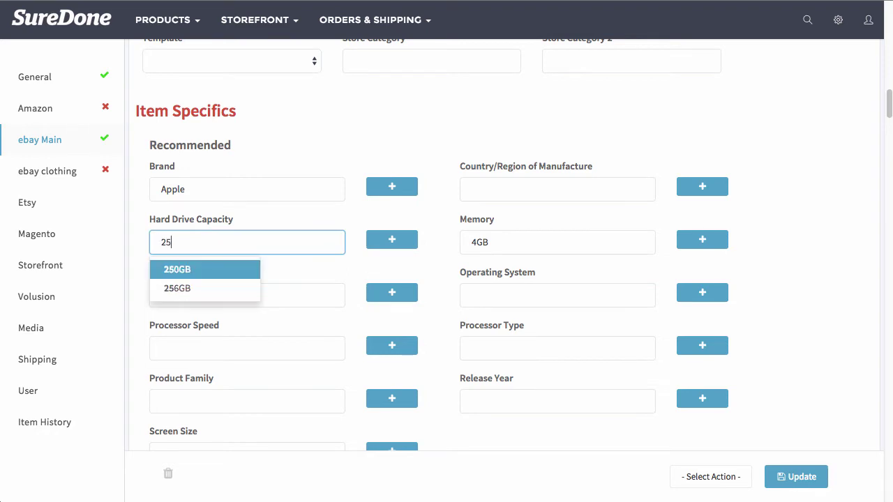
click(173, 272)
Set the Operating System item specific of the ebay Main listing to Mac OS X 10.9, Mavericks.
click(551, 295)
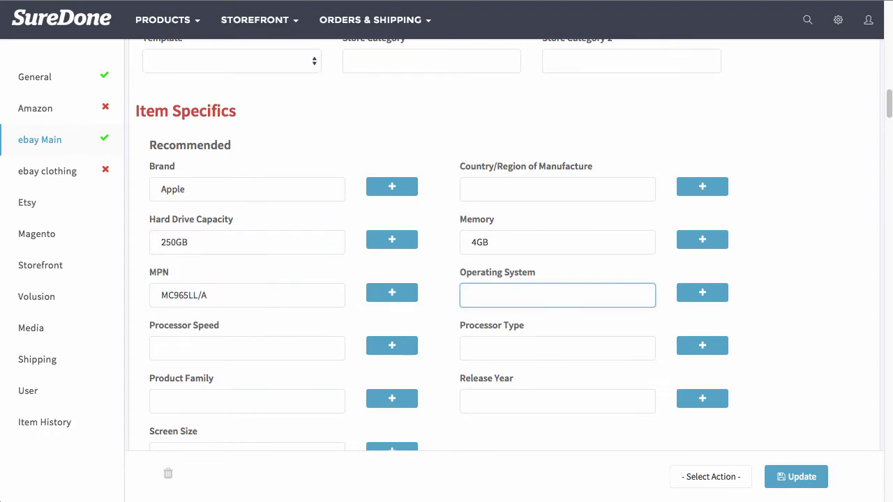
text(ma)
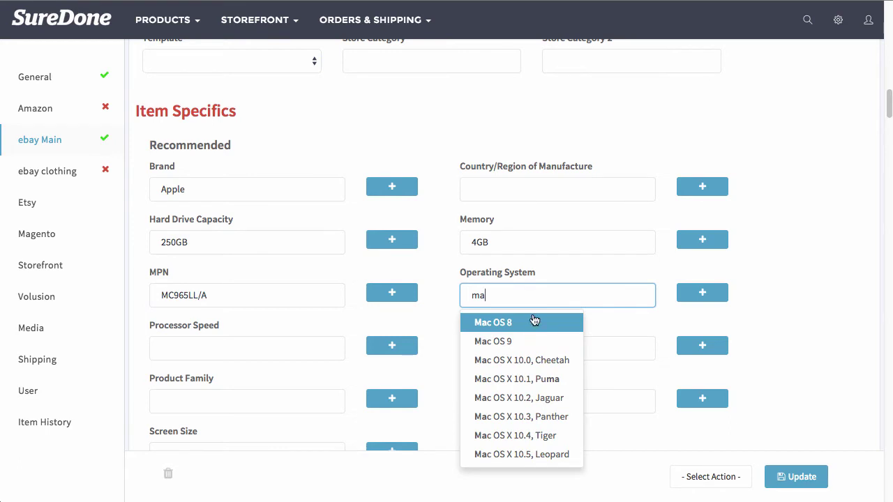
text(v)
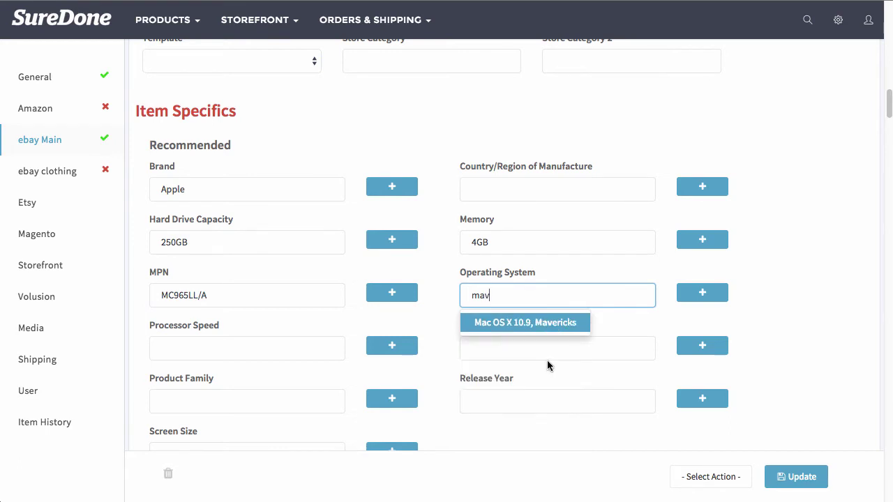
click(527, 322)
Review the ebay Main payment and return profiles, the channel selection, and the ebay clothing and Etsy sections.
scroll(523, 345, down, 10)
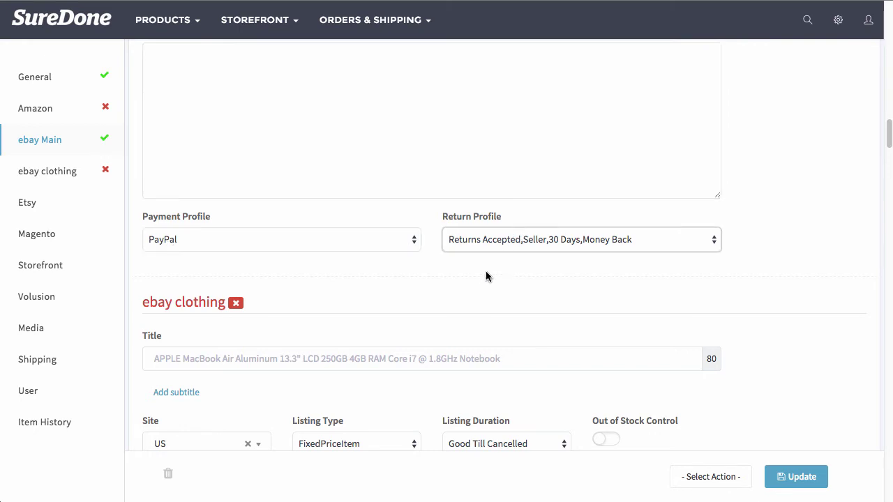
scroll(483, 273, down, 3)
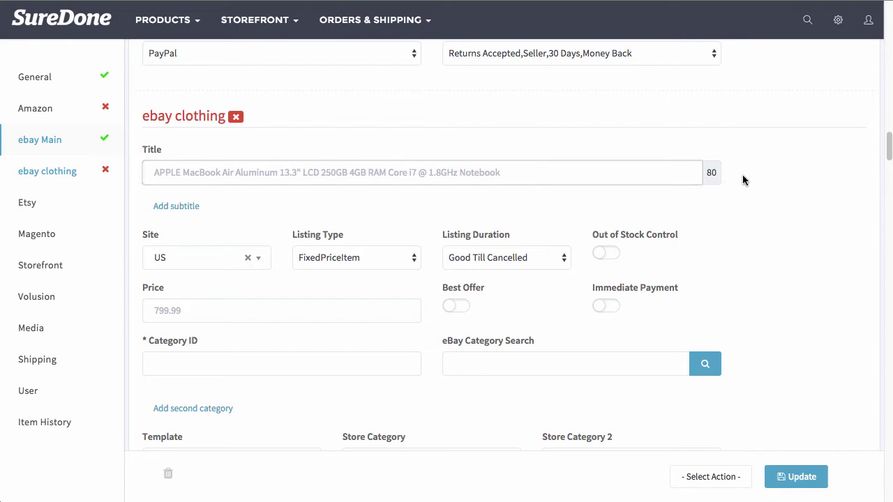
click(36, 78)
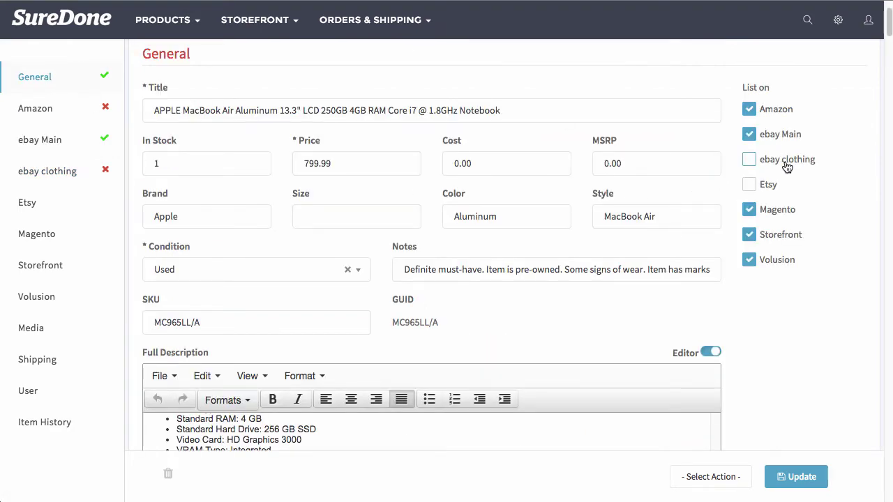
click(42, 180)
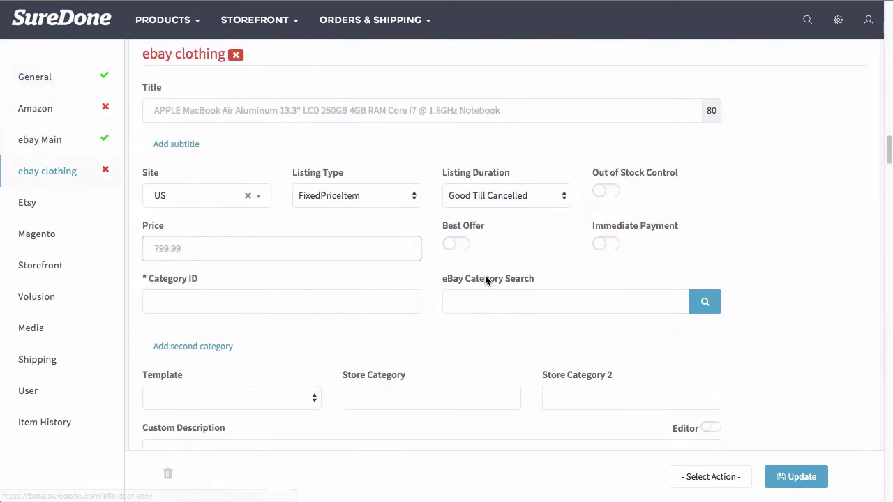
scroll(486, 281, down, 5)
scroll(488, 286, down, 4)
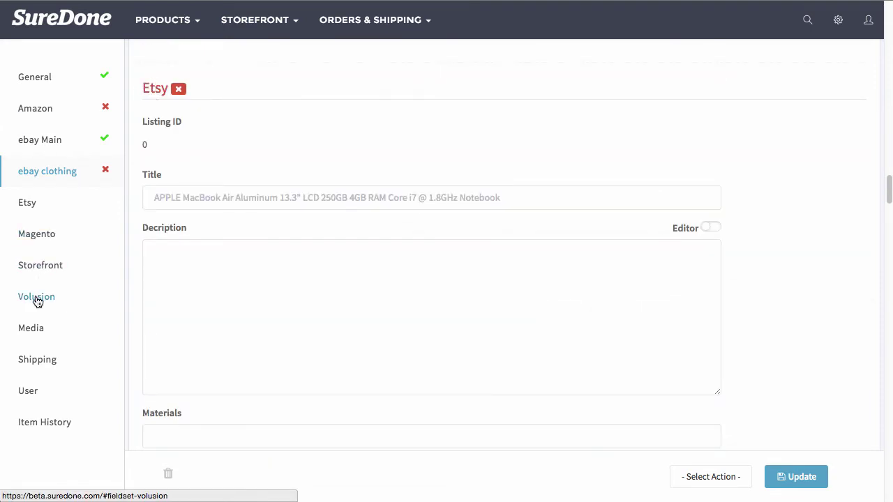
Review the Etsy listing fields and look over the Magento and Storefront sections of the product.
scroll(491, 203, down, 1)
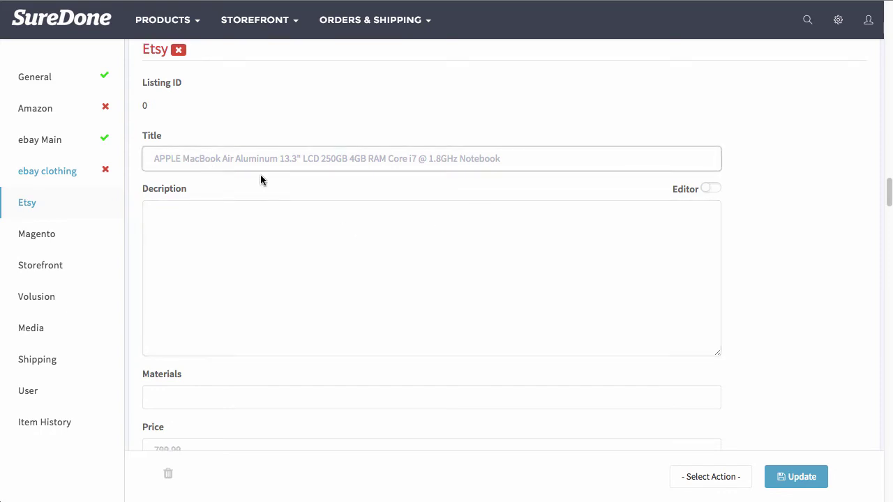
scroll(265, 259, down, 5)
scroll(326, 267, down, 1)
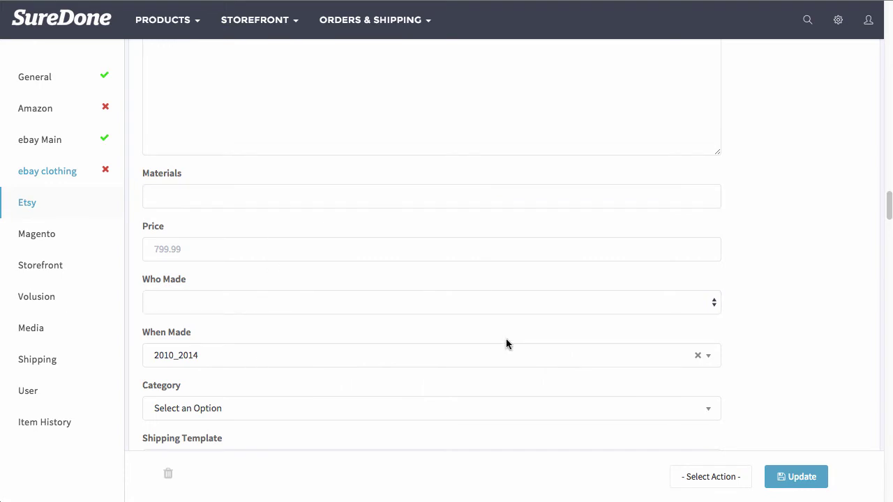
scroll(506, 342, down, 10)
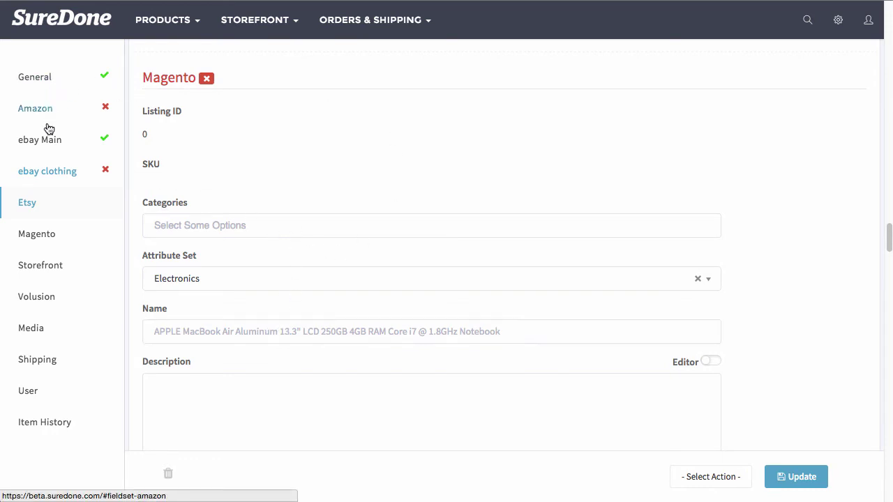
scroll(341, 169, down, 10)
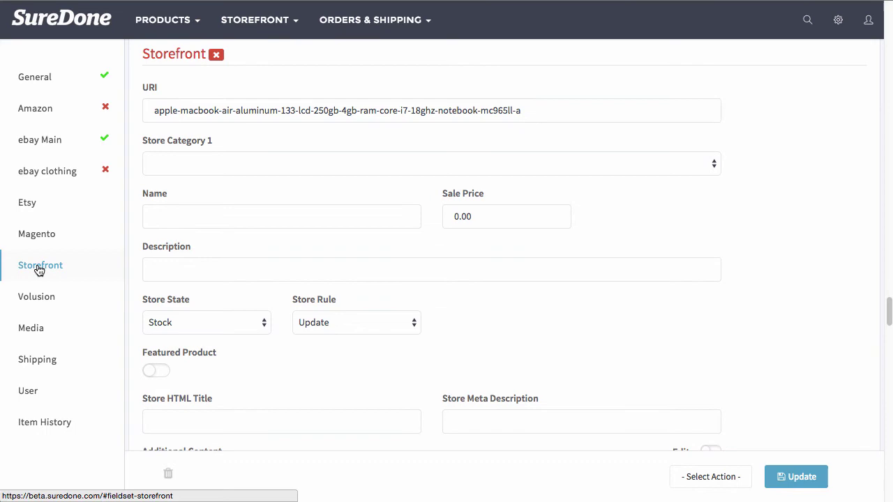
Upload the five product images mac1.JPG through mac5.JPG to the Media section.
click(31, 329)
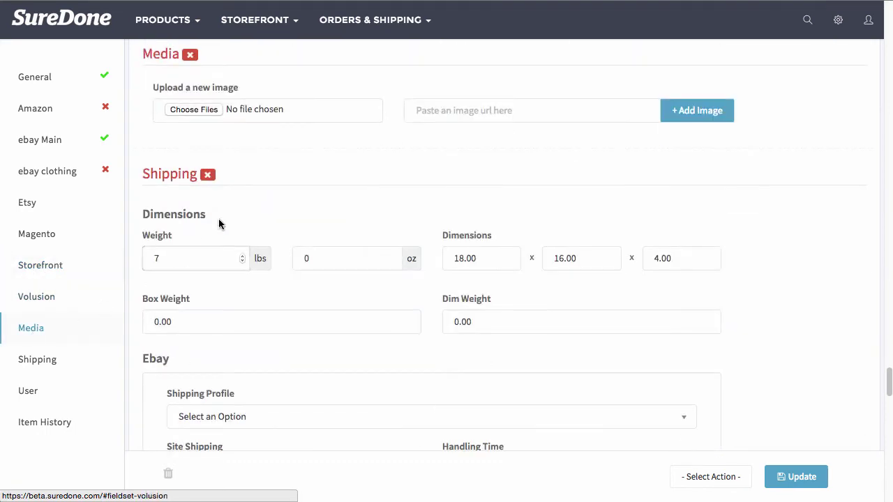
click(186, 111)
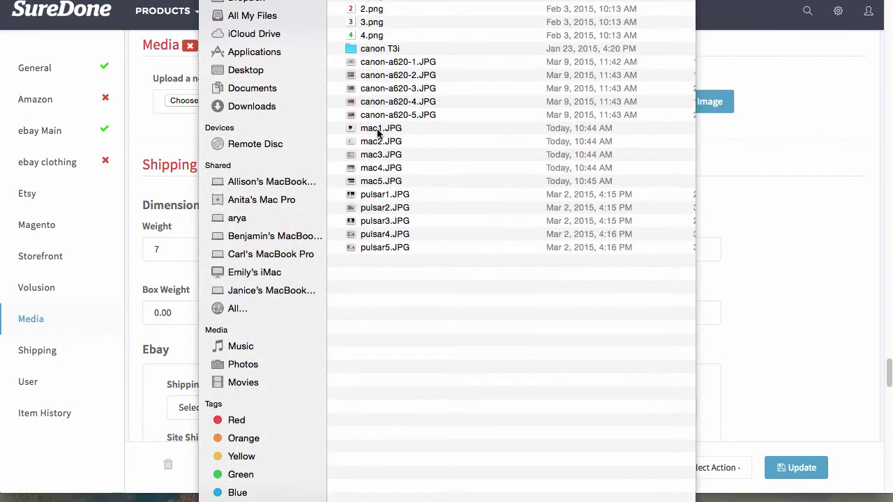
click(380, 140)
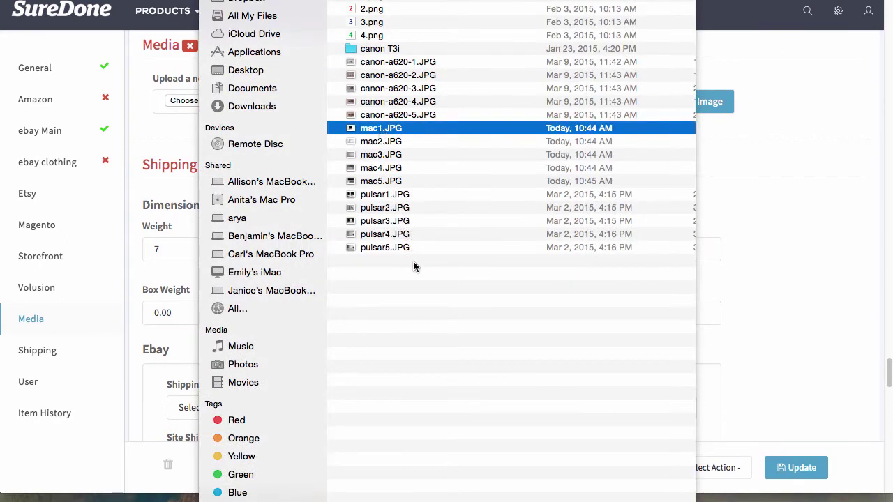
shift+click(388, 182)
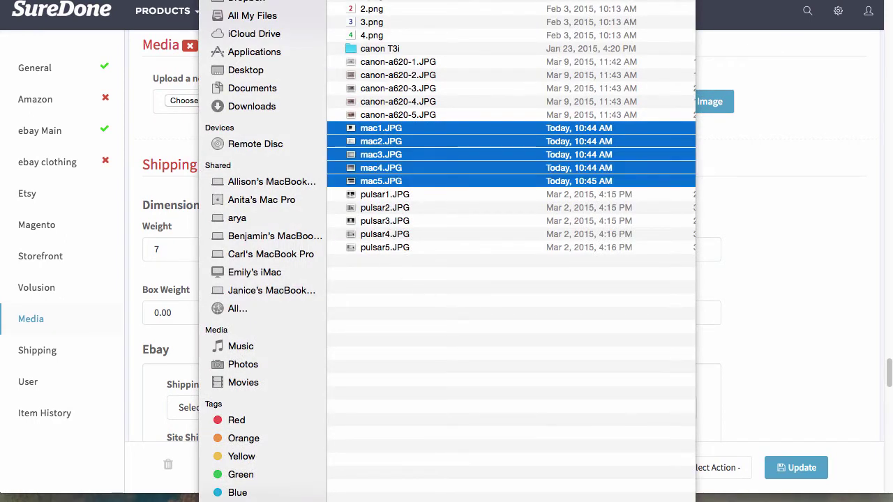
key(Return)
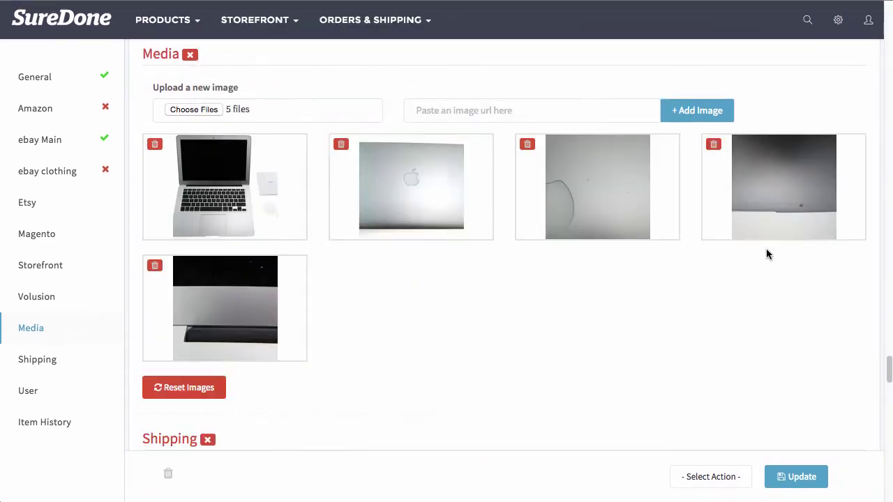
Open the first laptop image in the photo editor, rotate it clockwise through a full turn and apply the orientation.
mouse_move(226, 173)
click(226, 178)
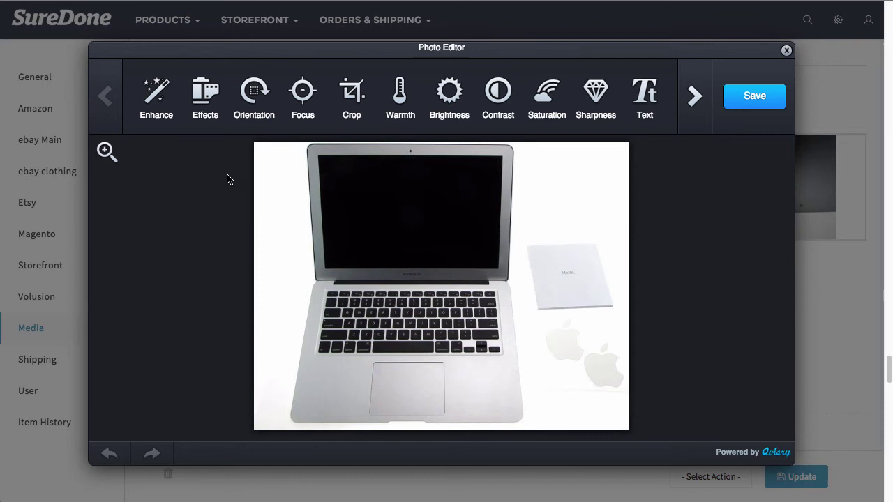
click(252, 100)
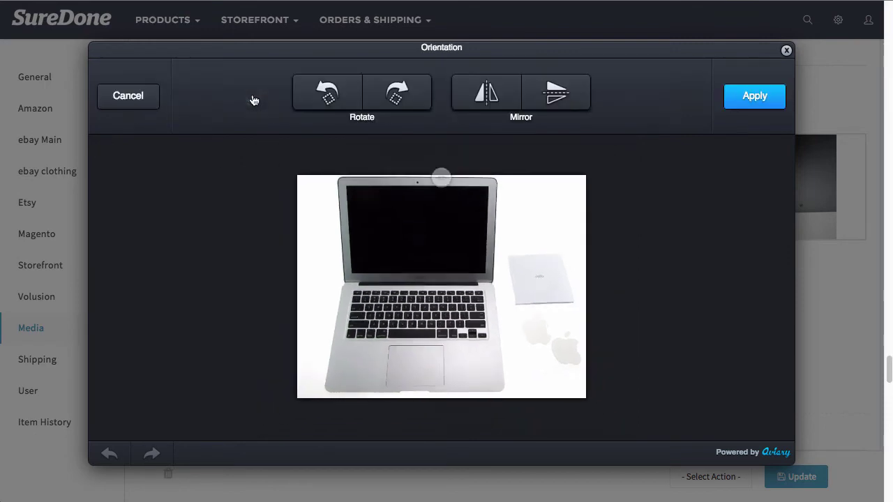
click(394, 93)
click(394, 93)
click(394, 92)
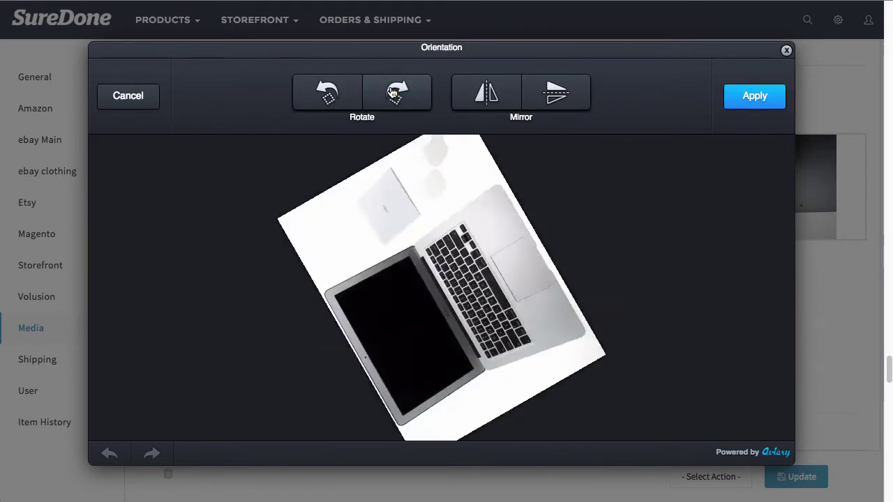
click(394, 93)
click(765, 98)
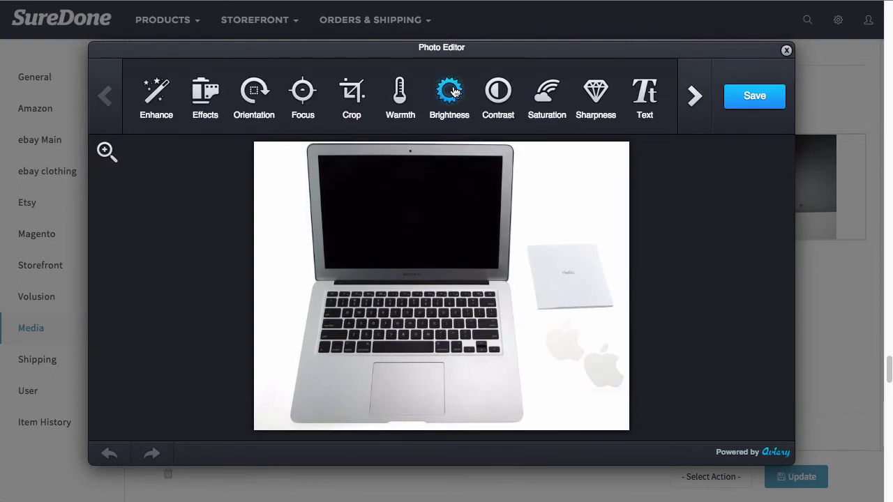
Lower the brightness of the open laptop photo and apply the adjustment.
click(449, 90)
drag(440, 104, 379, 106)
click(743, 106)
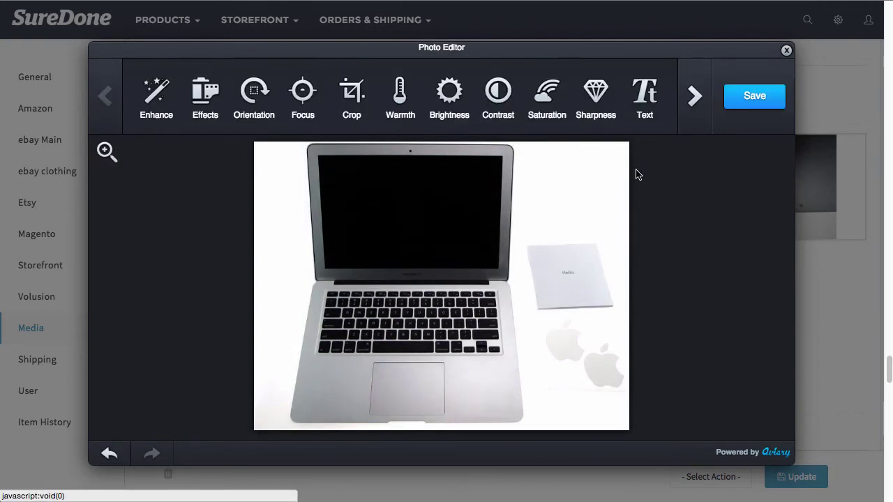
Try a custom crop of the laptop photo that trims its top and right side, and undo it.
click(344, 103)
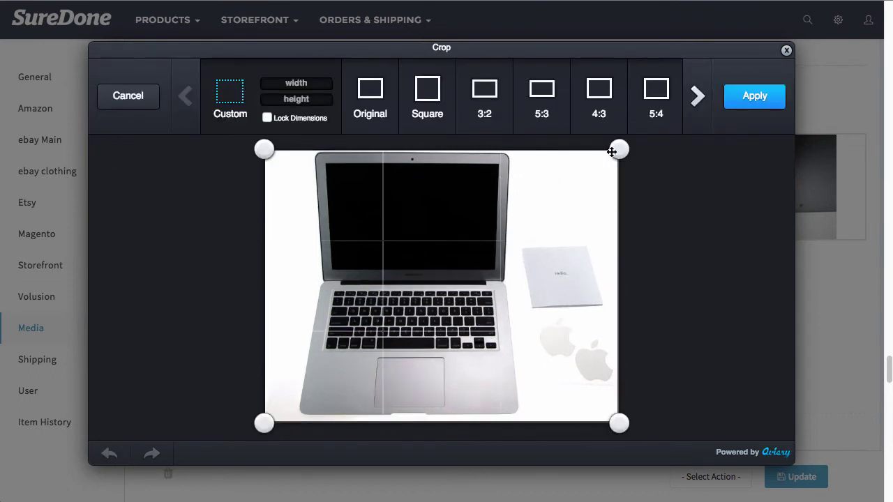
drag(612, 152, 568, 165)
click(727, 104)
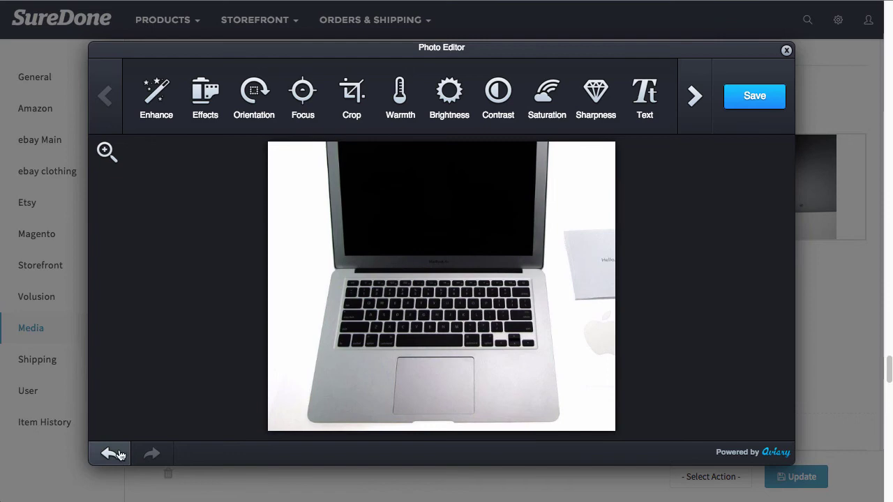
click(110, 454)
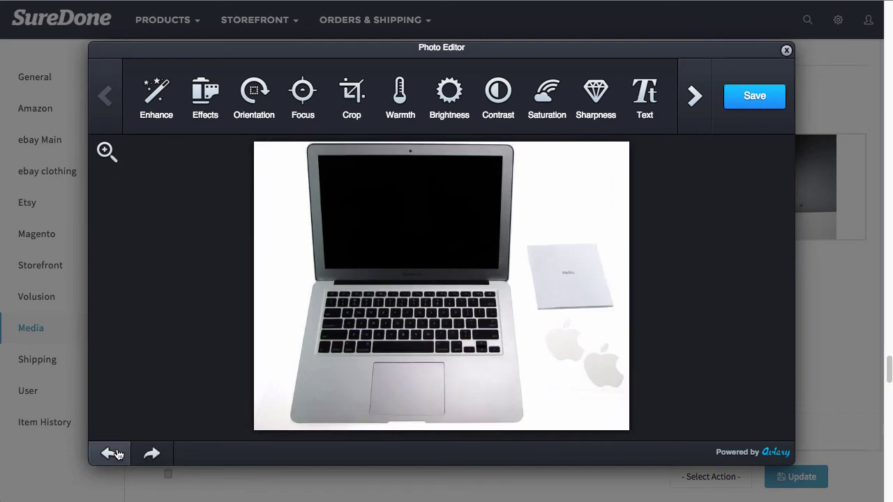
Save the edited laptop photo and move the fifth product image to second place in the image order.
click(750, 100)
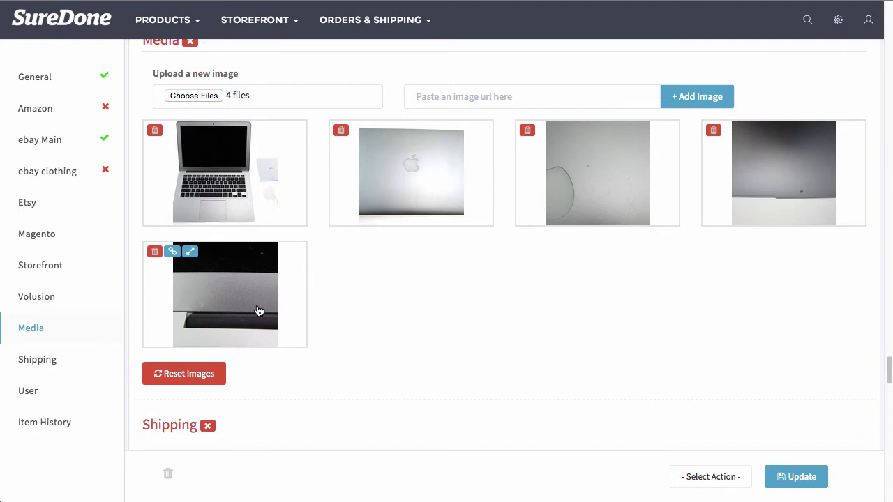
drag(253, 312, 405, 168)
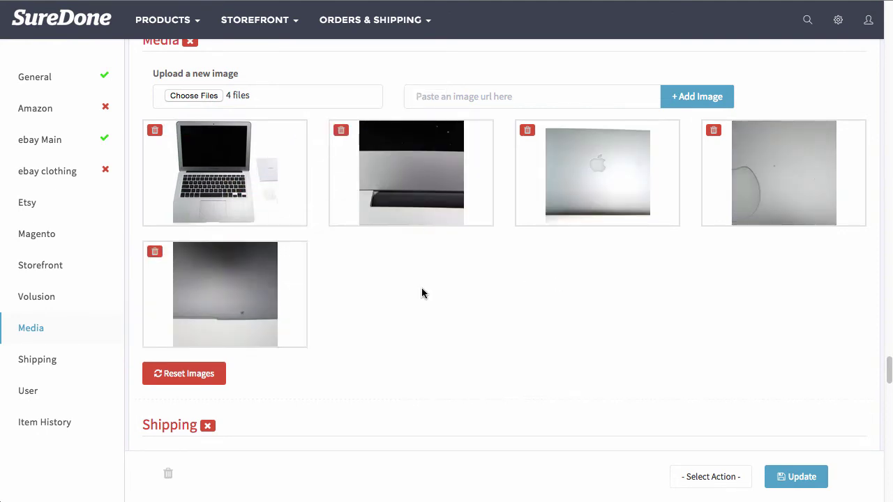
Review the Shipping section's weight, package dimensions, box and dim weight, both ebay shipping groups and the Storefront shipping fields.
scroll(422, 294, down, 4)
scroll(426, 301, down, 1)
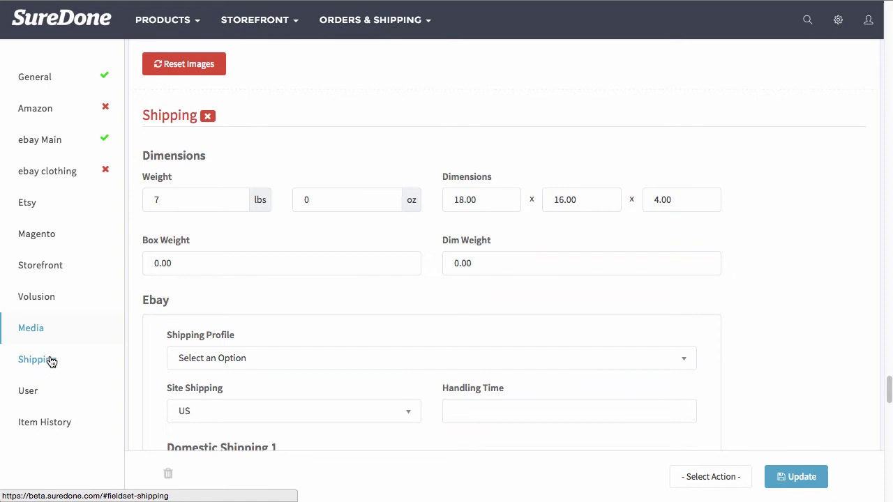
scroll(444, 254, down, 1)
scroll(445, 253, down, 1)
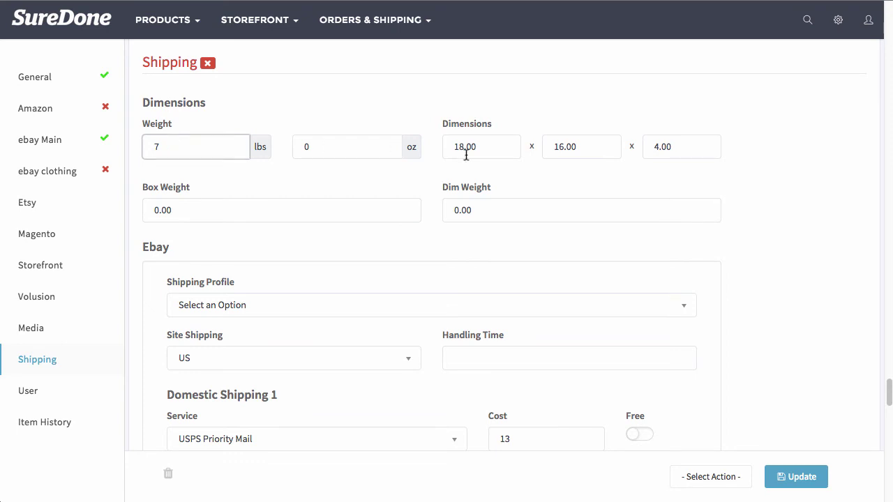
click(500, 147)
click(645, 141)
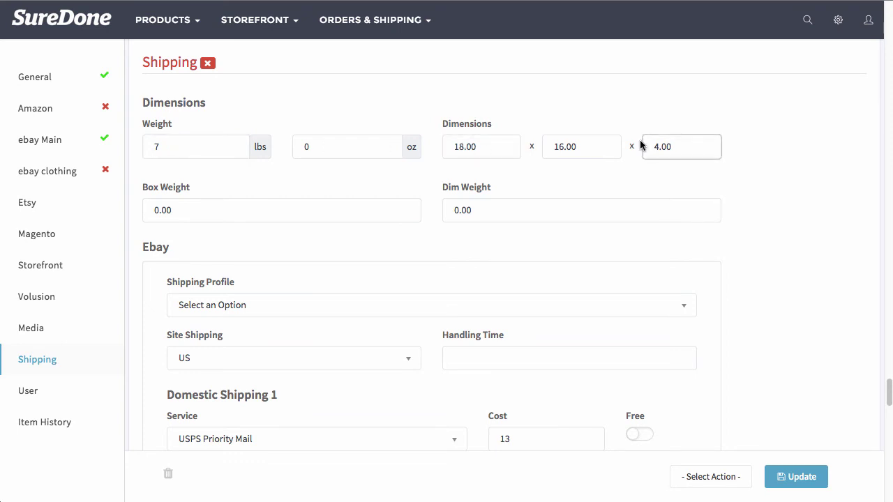
click(229, 213)
click(507, 201)
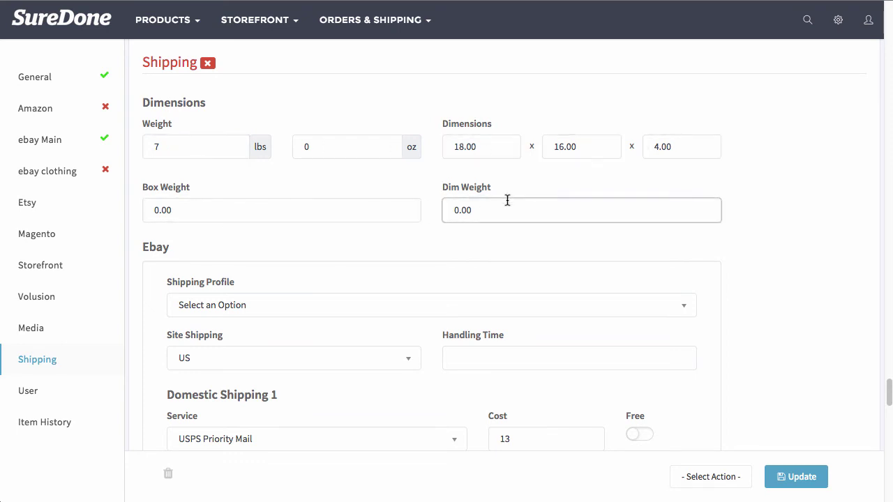
scroll(314, 161, down, 1)
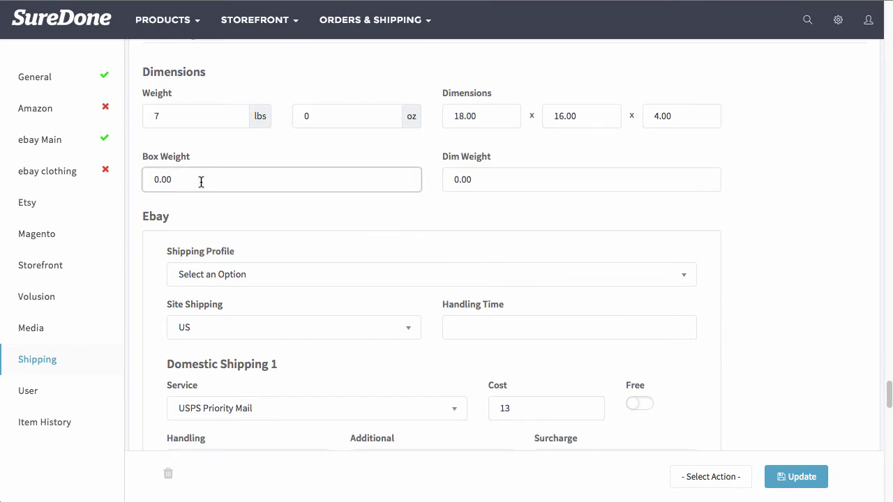
scroll(253, 241, down, 2)
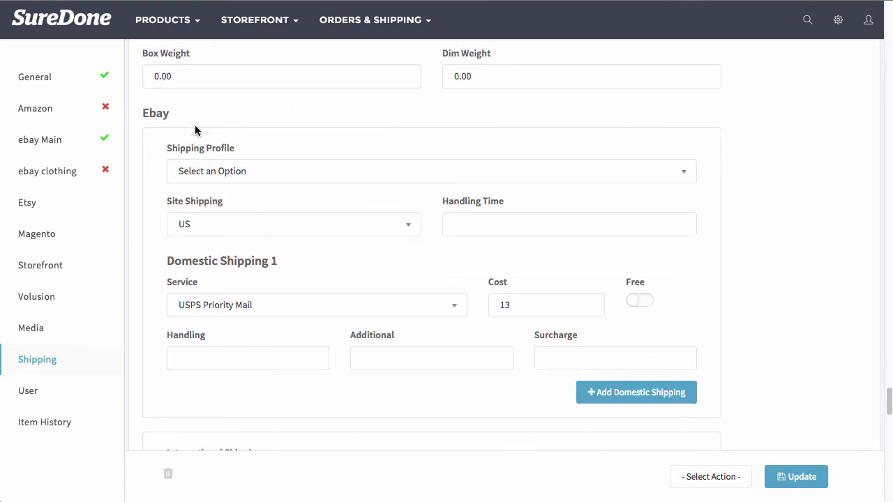
scroll(285, 223, down, 10)
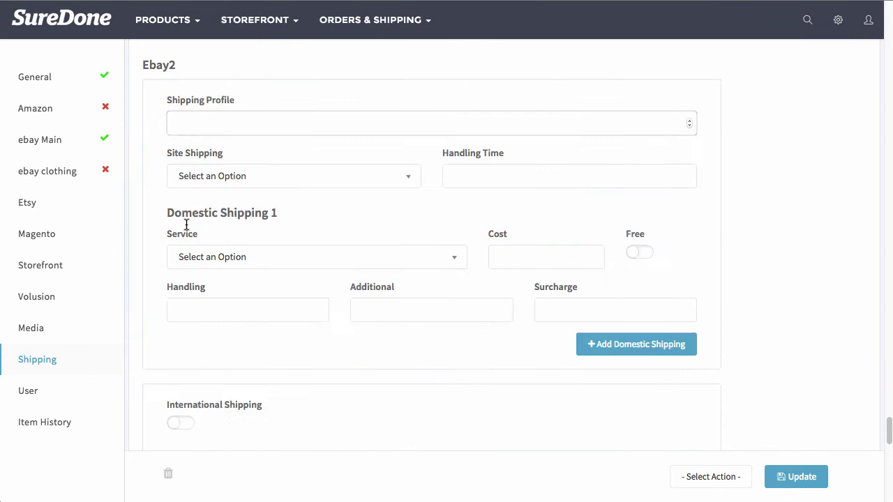
scroll(284, 235, down, 7)
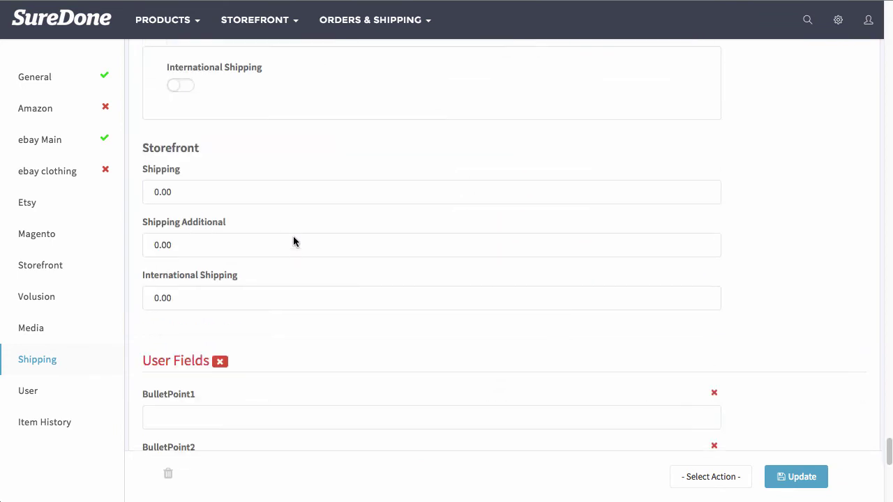
Move the BulletPoint1 user field below BulletPoint3, and remove the BulletPoint2, BulletPoint1, BulletPoint3 and BulletPoint5 fields.
scroll(293, 241, down, 6)
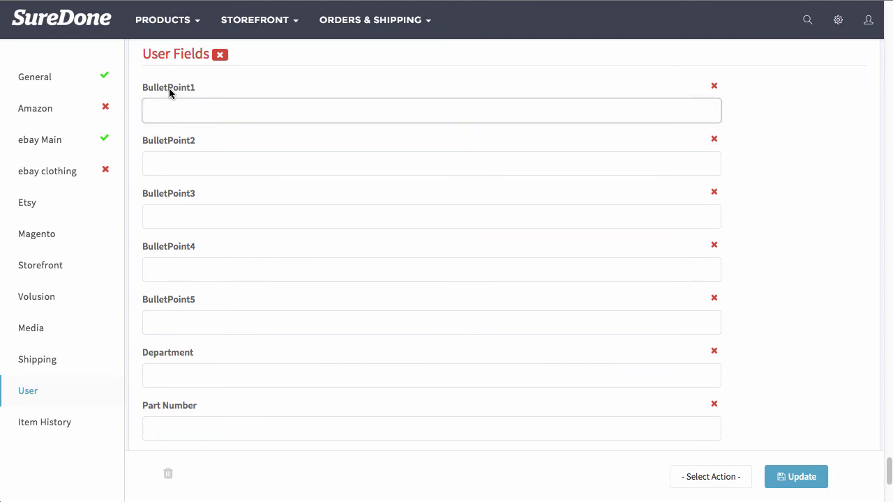
drag(182, 94, 191, 231)
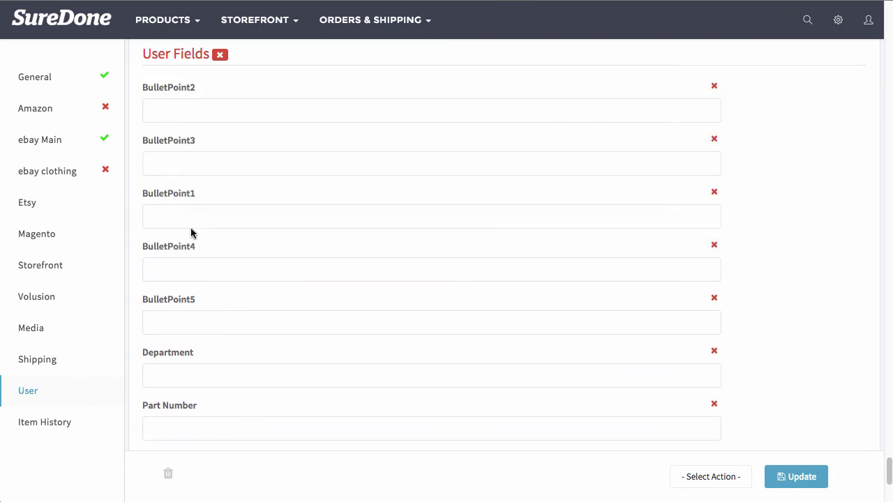
click(714, 88)
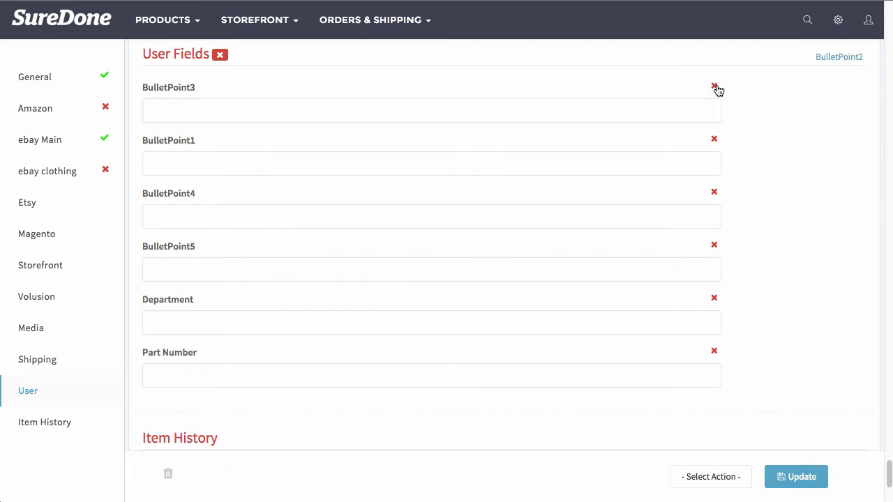
click(715, 140)
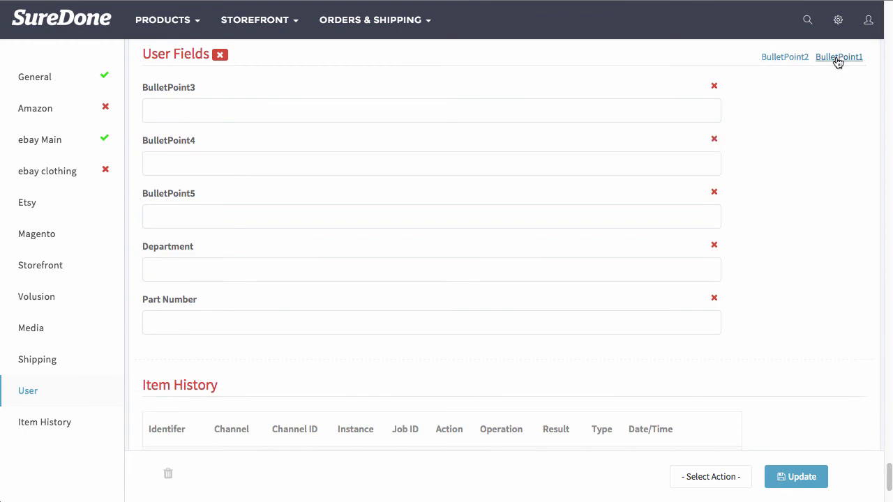
click(715, 85)
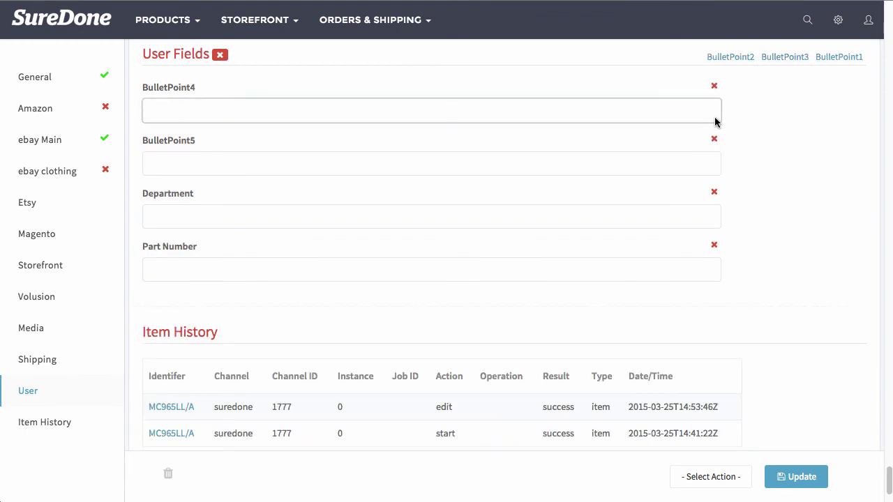
click(716, 139)
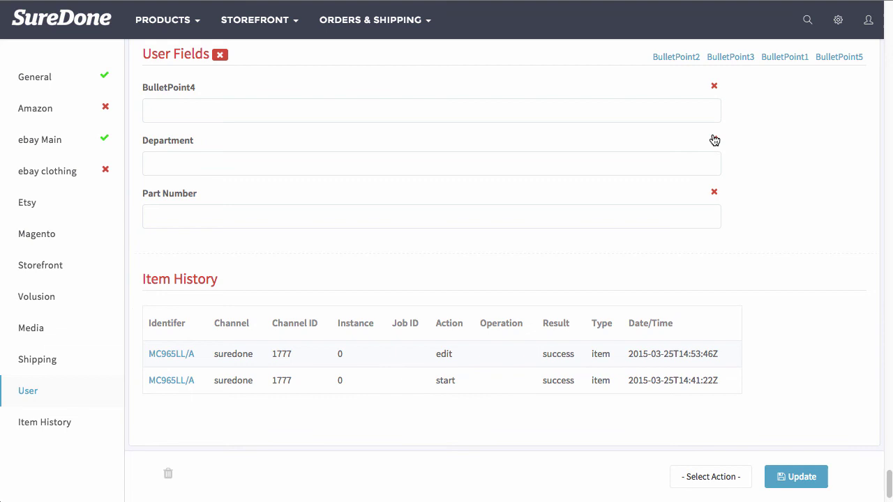
Look over the remaining user fields and Item History, and show the actions available for the item.
click(328, 104)
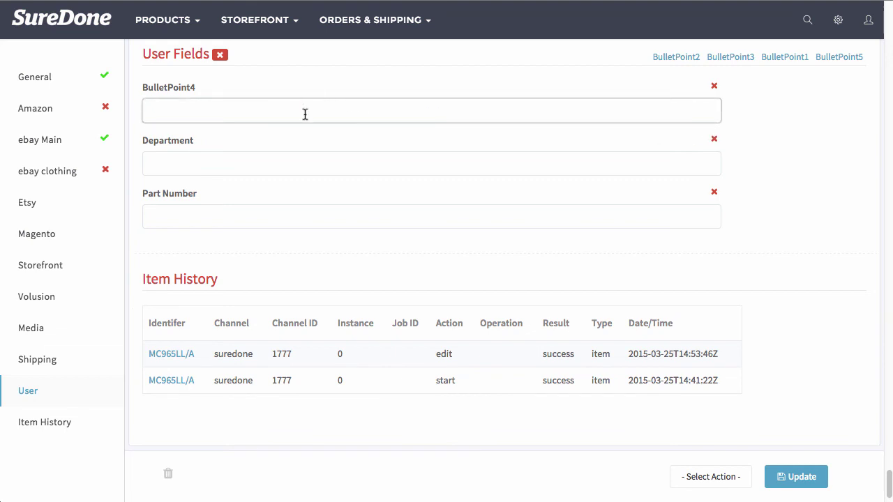
click(243, 271)
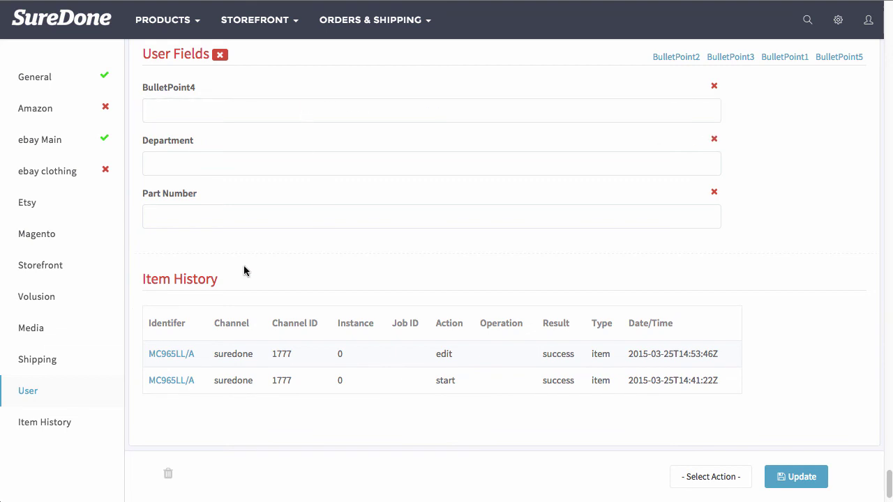
click(700, 481)
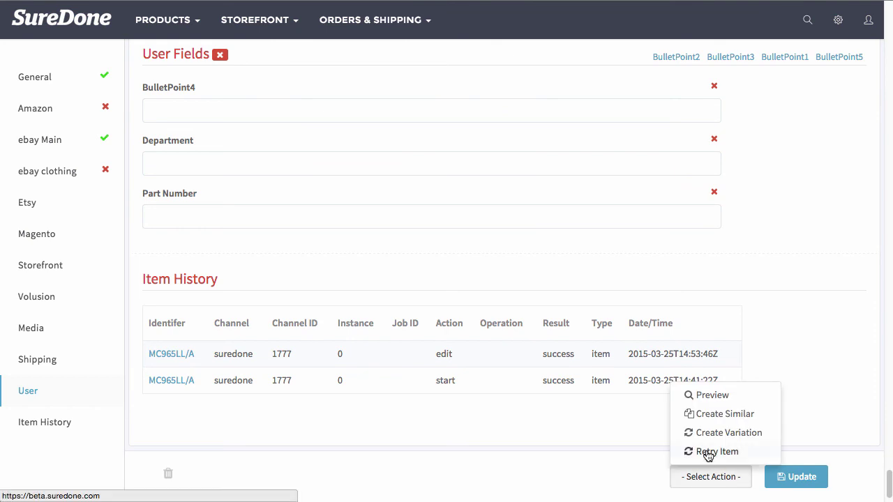